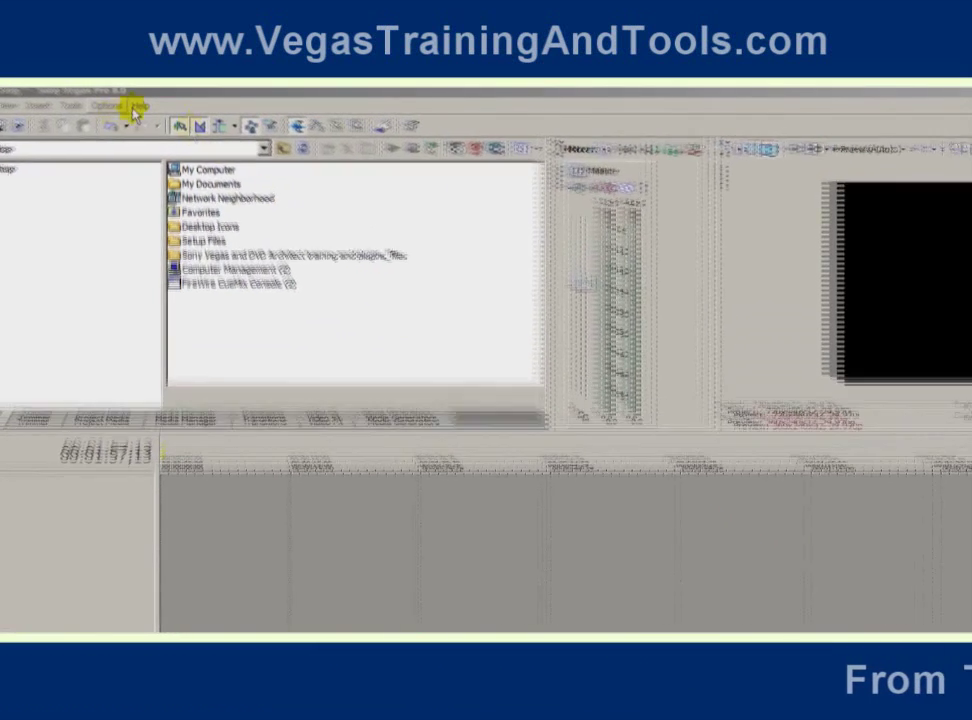
Toggle the timeline-at-bottom display preference off and back on, keeping the timeline docked at the bottom
click(124, 106)
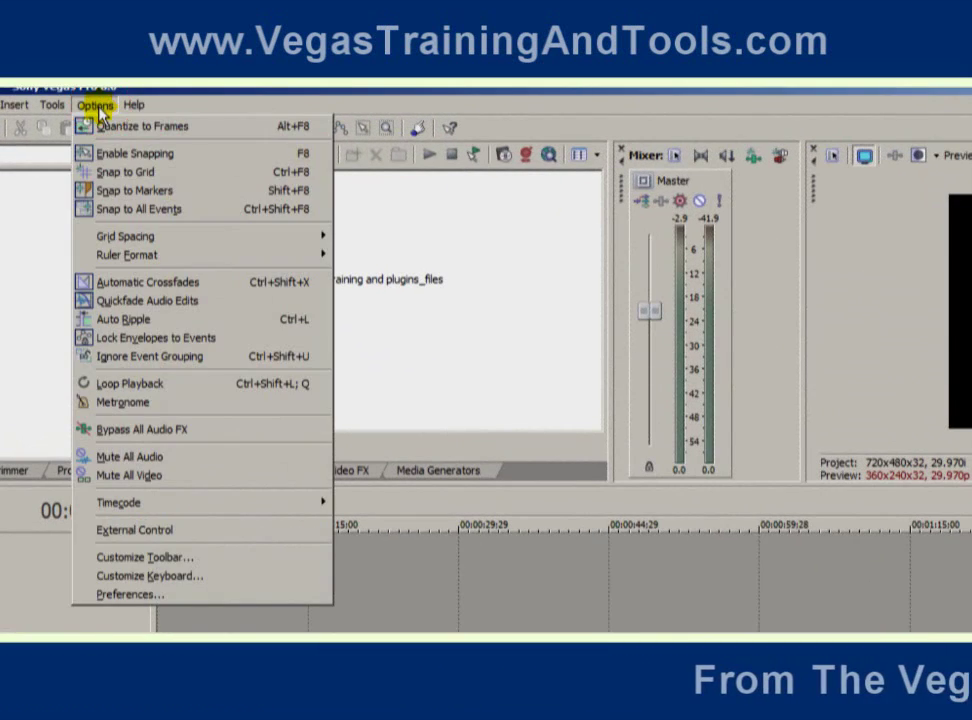
click(196, 595)
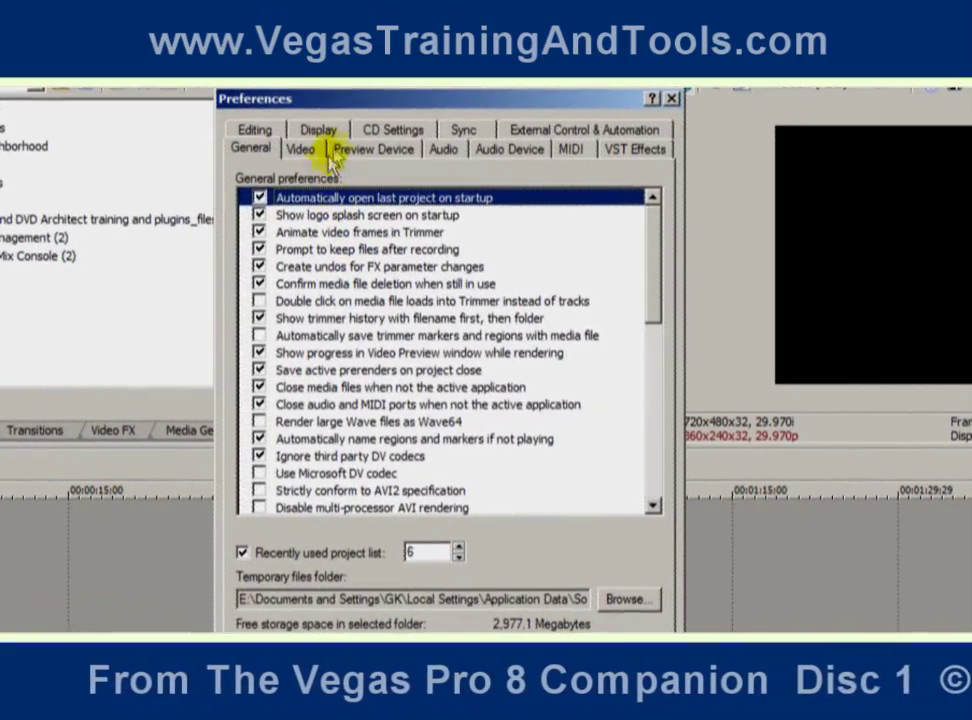
click(320, 130)
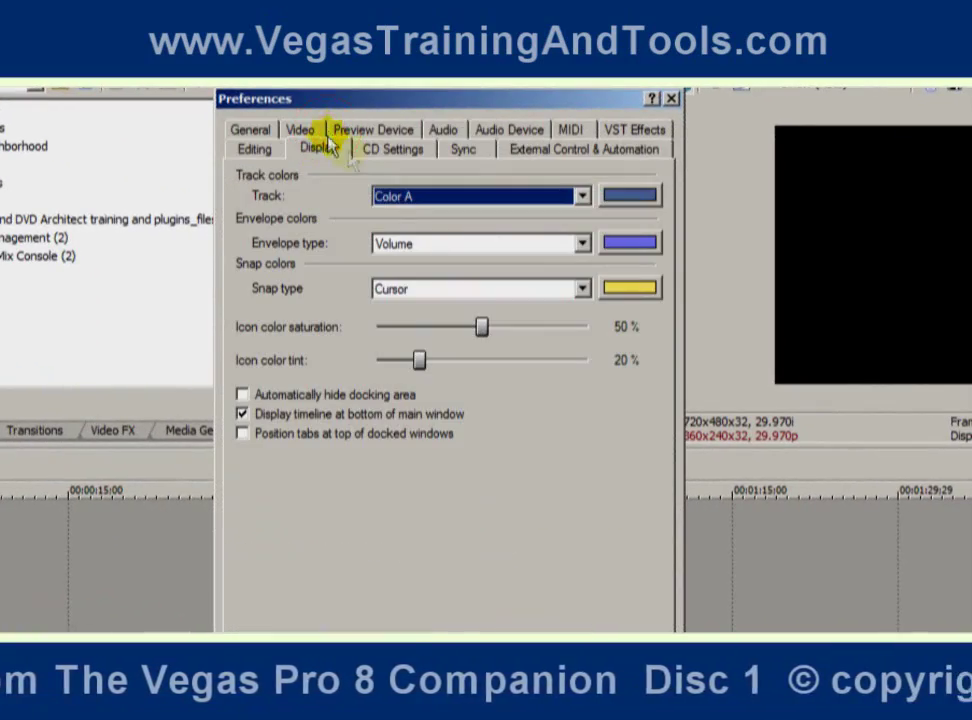
click(242, 413)
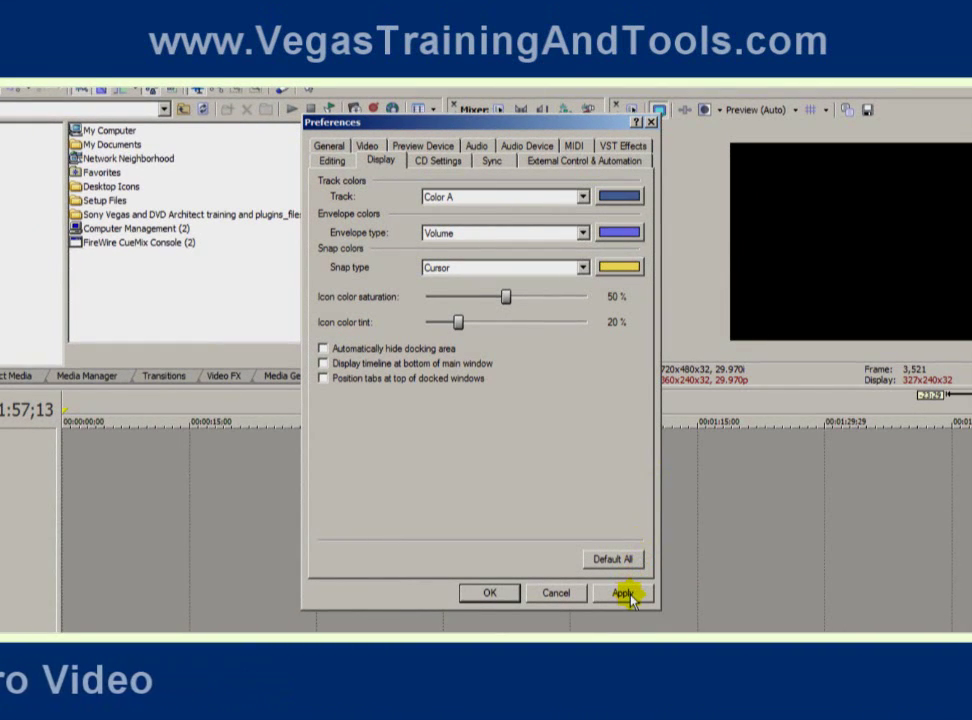
click(626, 594)
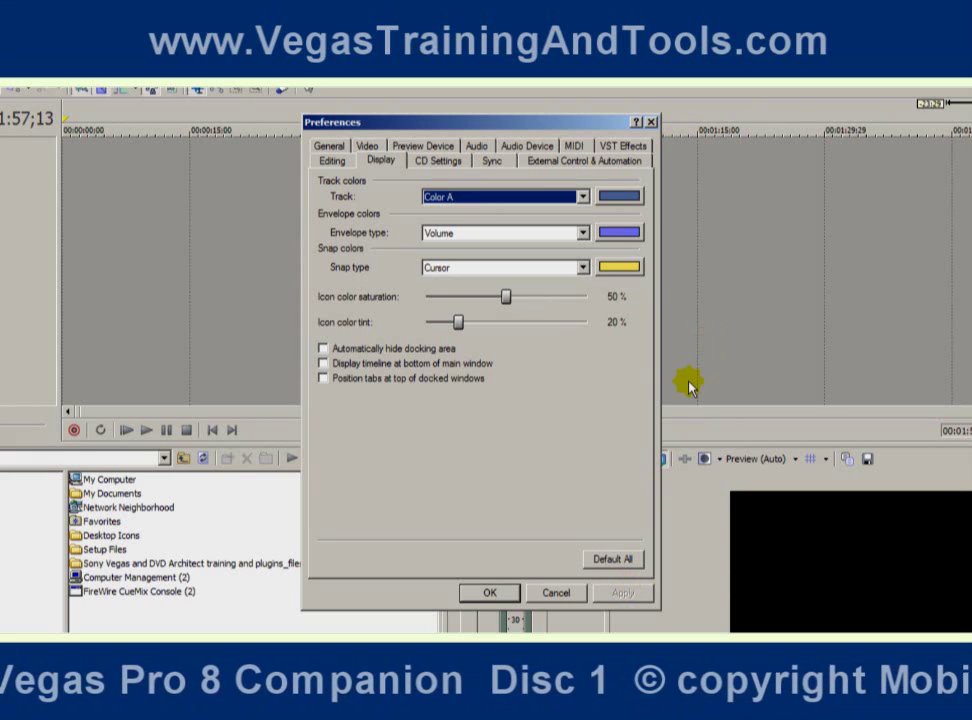
click(323, 363)
click(622, 592)
click(489, 593)
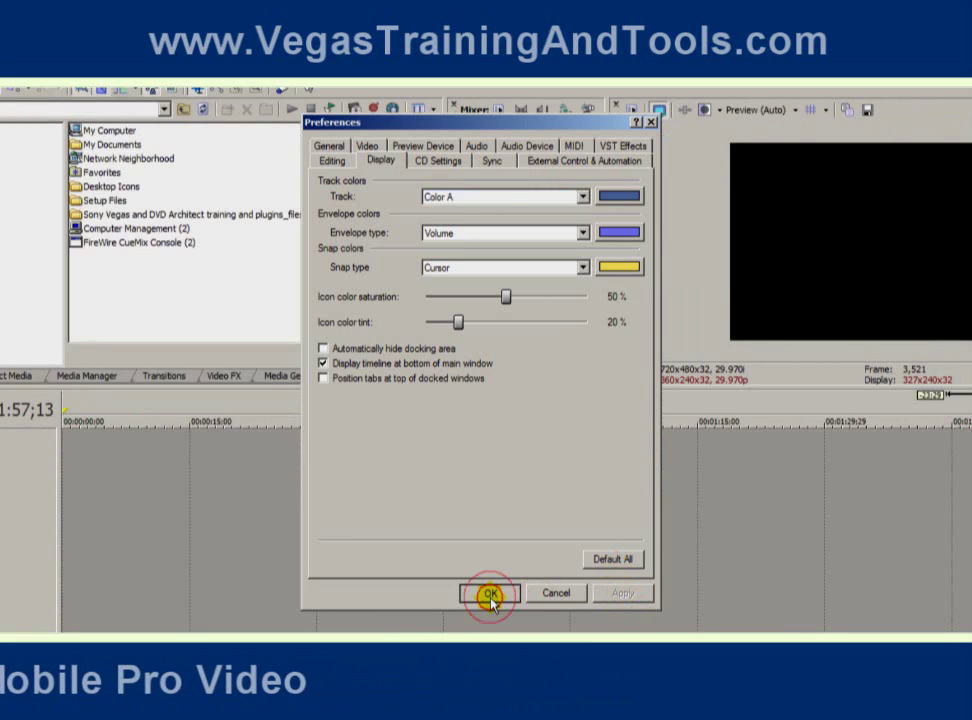
Browse via My Computer and Maxtor 320 (R:) to the Vegas 8 Companion Media folder
double_click(125, 130)
double_click(145, 203)
double_click(135, 195)
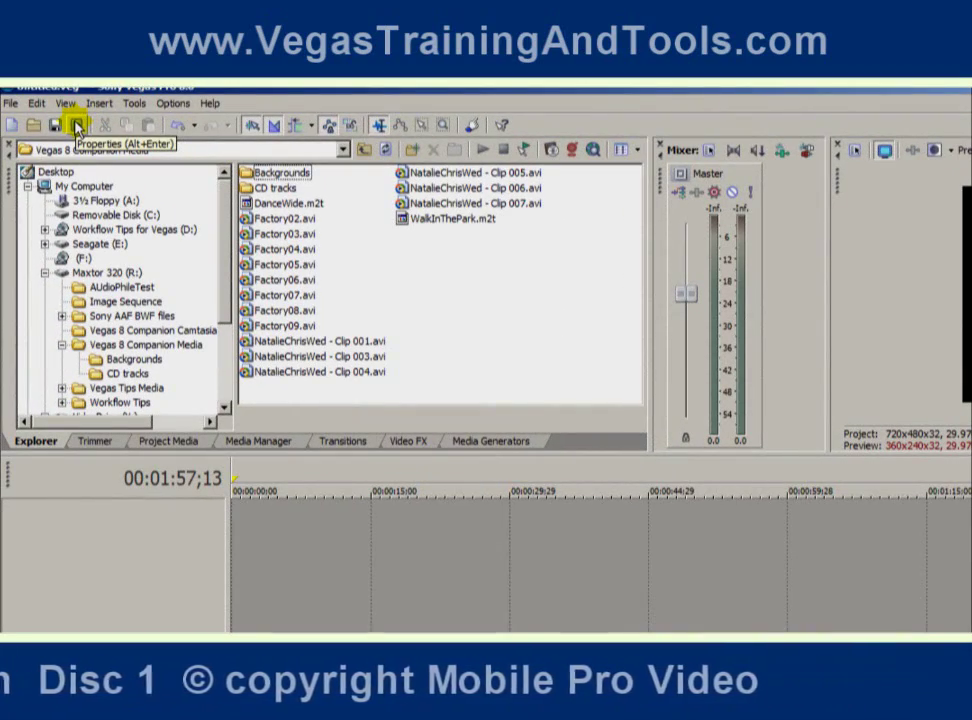
Check the project template list in Project Properties and keep NTSC DV (720x480, 29.970 fps)
click(76, 124)
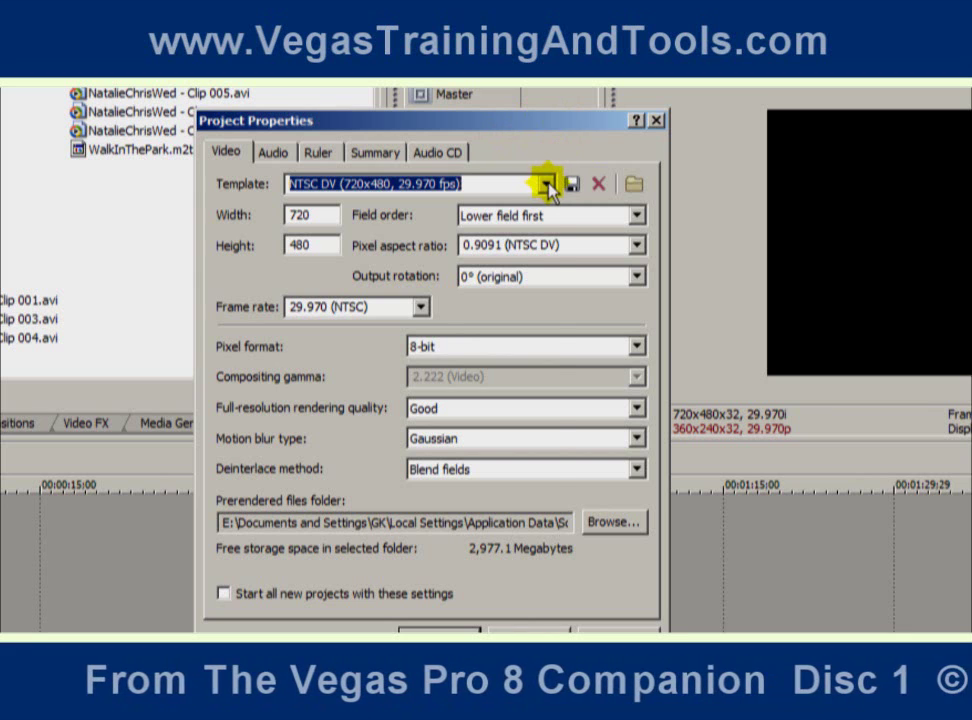
click(547, 185)
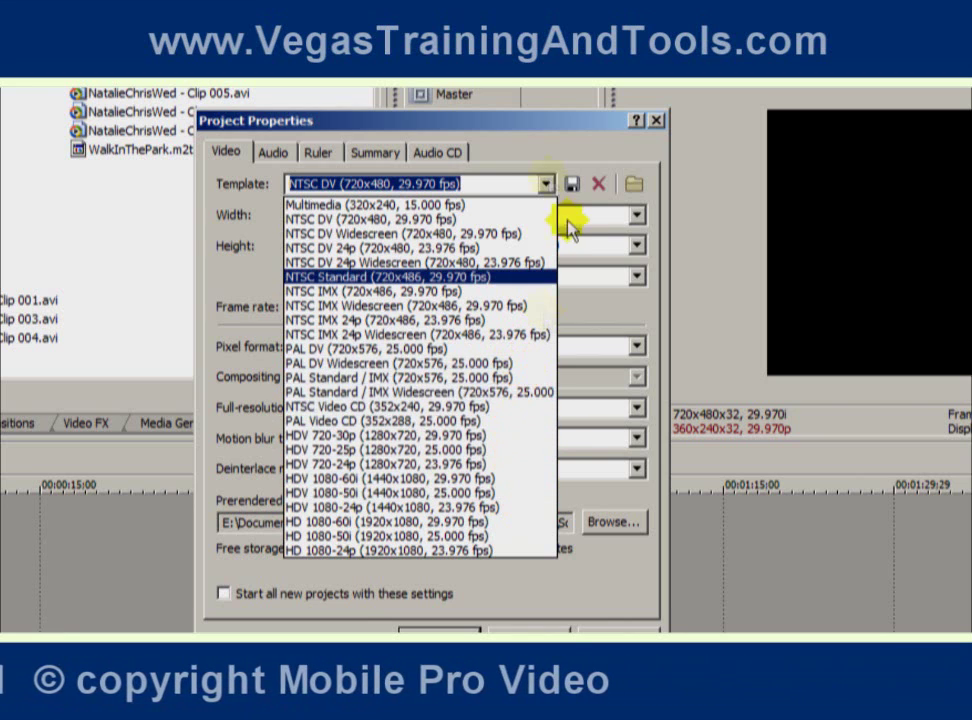
click(507, 152)
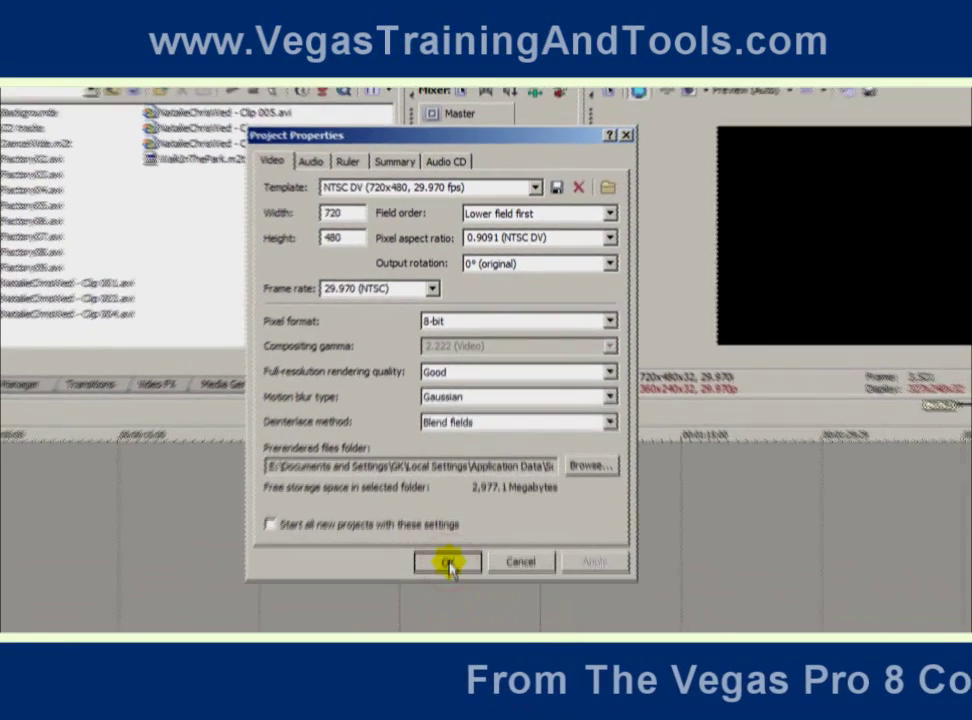
click(440, 633)
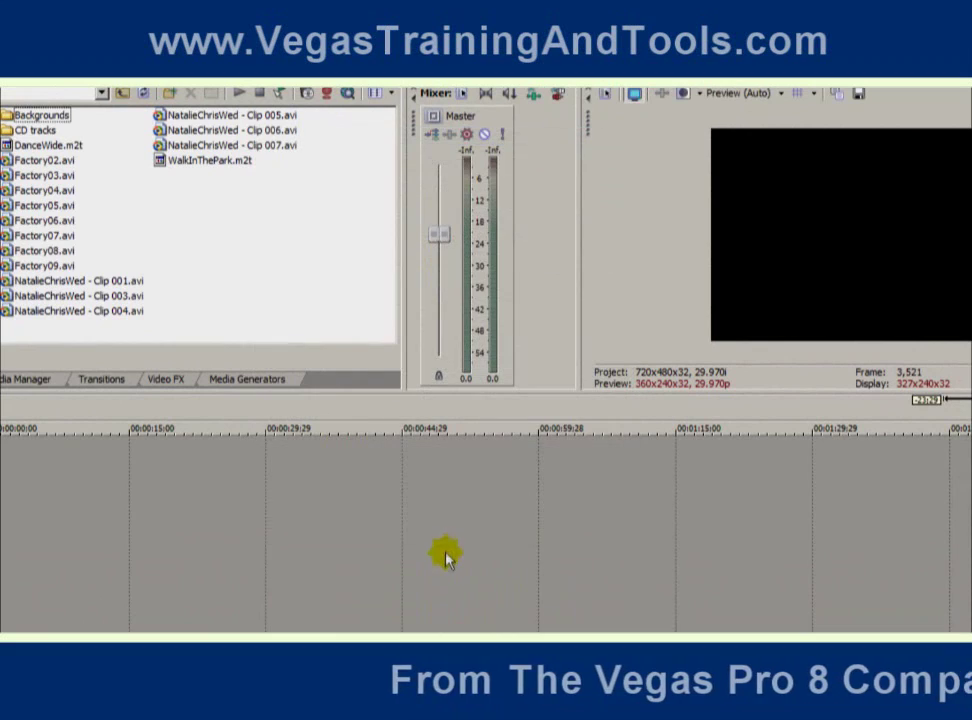
Drop NatalieChrisWed - Clip 007.avi onto the empty timeline as one video and one audio track
click(280, 147)
drag(280, 147, 445, 470)
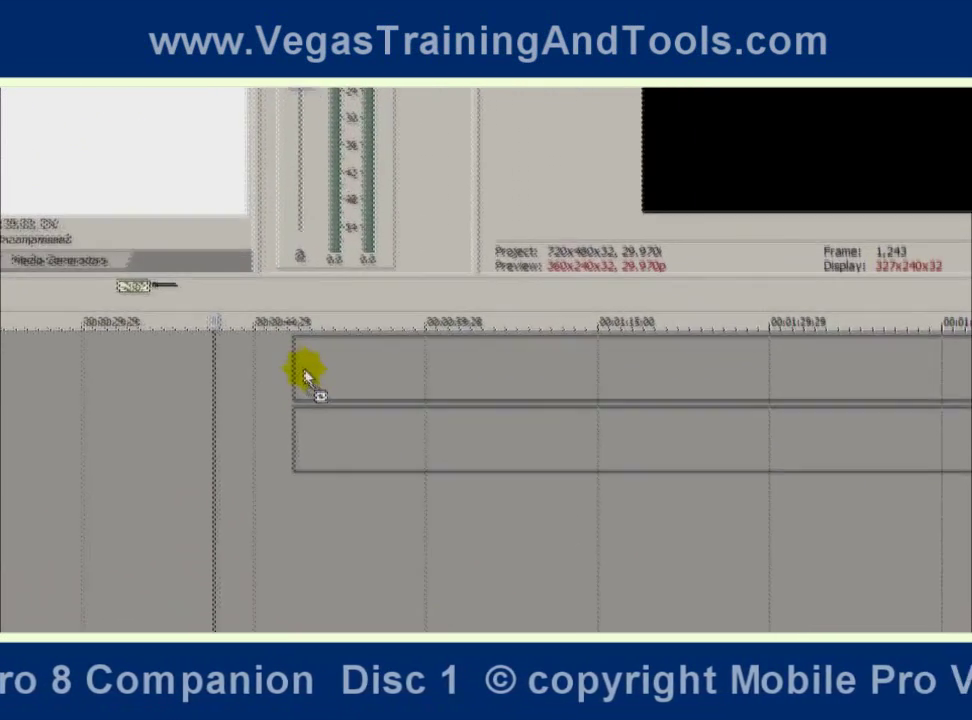
drag(248, 331, 307, 364)
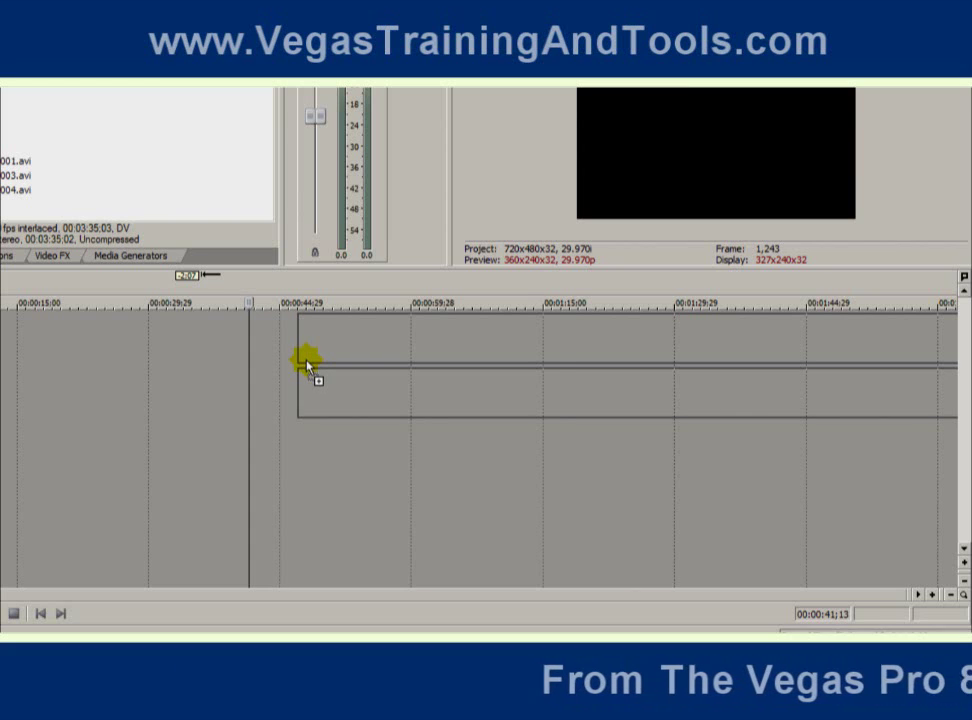
drag(307, 365, 304, 350)
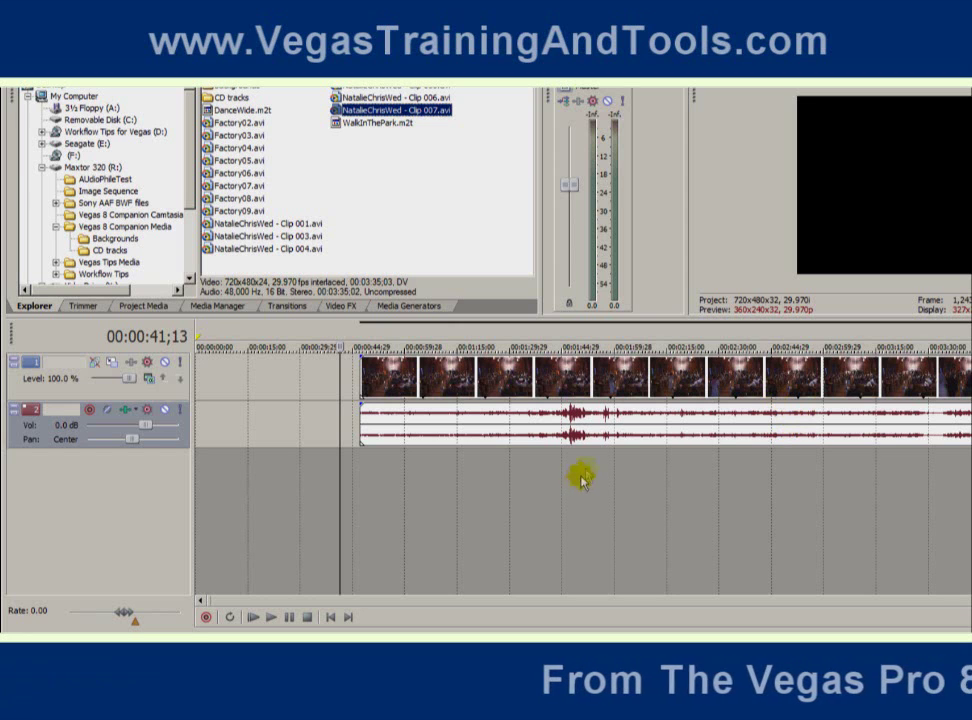
mouse_move(534, 382)
mouse_down()
mouse_move(572, 382)
mouse_move(527, 386)
mouse_move(549, 386)
mouse_move(539, 383)
mouse_up()
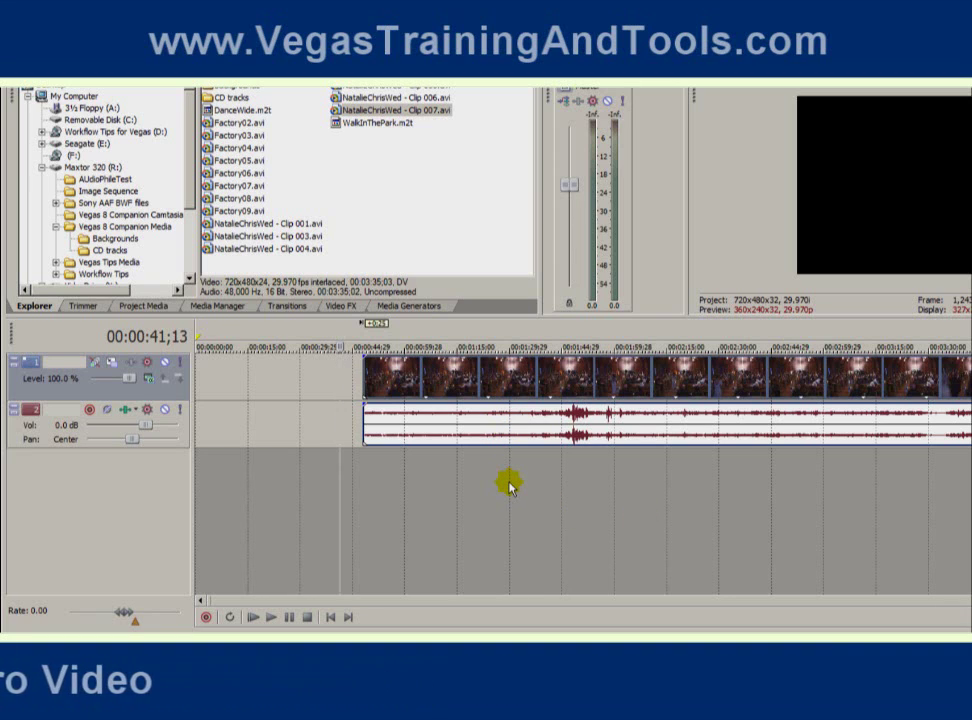
scroll(509, 486, up, 2)
scroll(509, 486, up, 2)
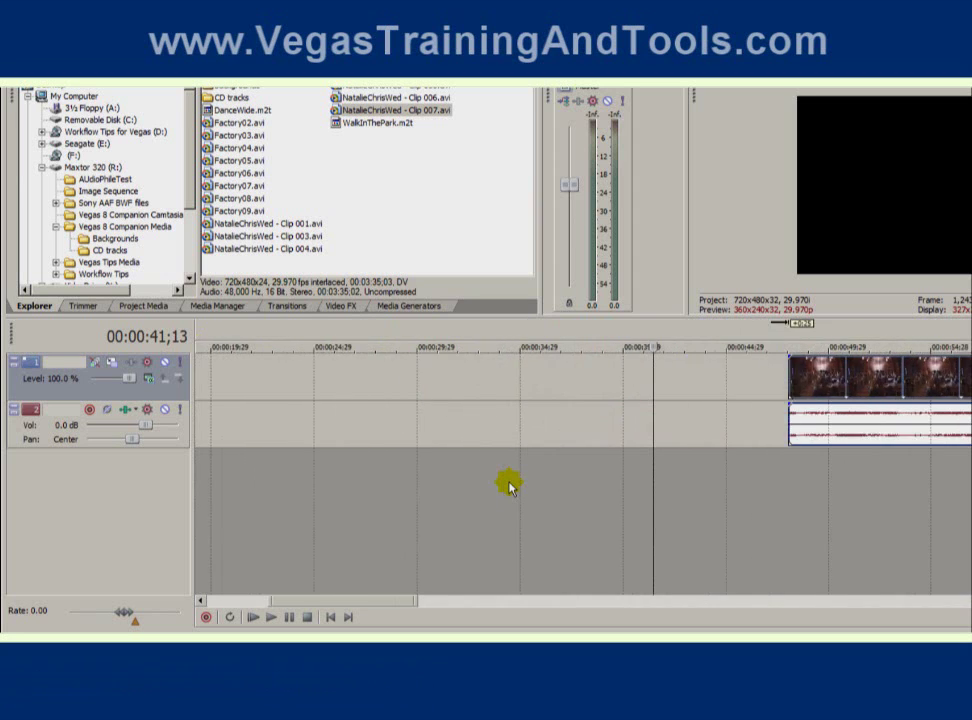
scroll(509, 486, down, 4)
scroll(509, 486, down, 1)
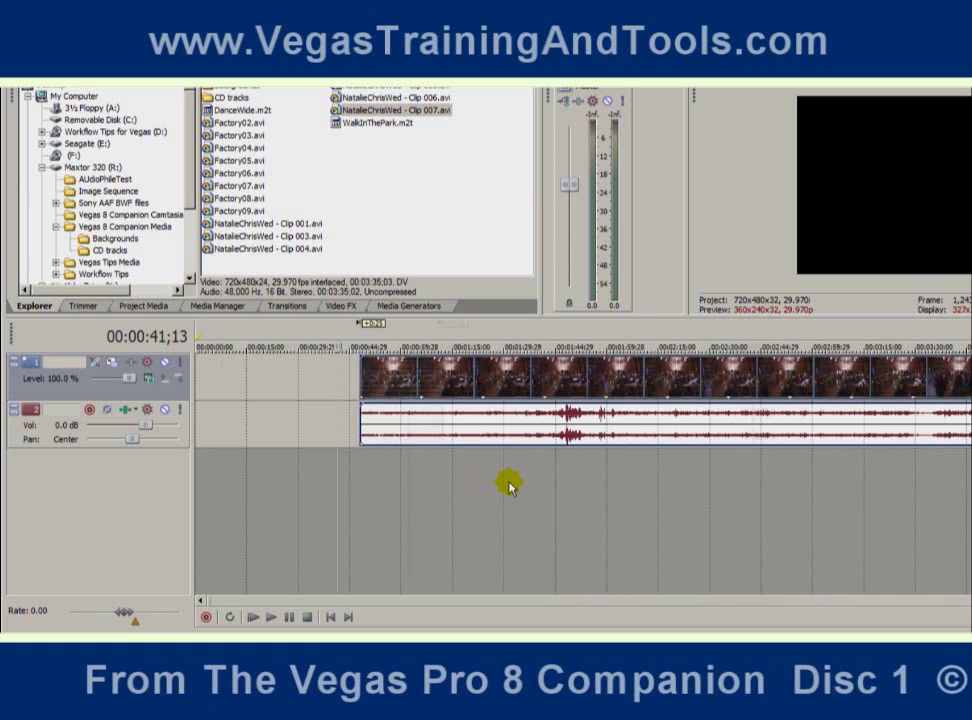
scroll(509, 486, up, 4)
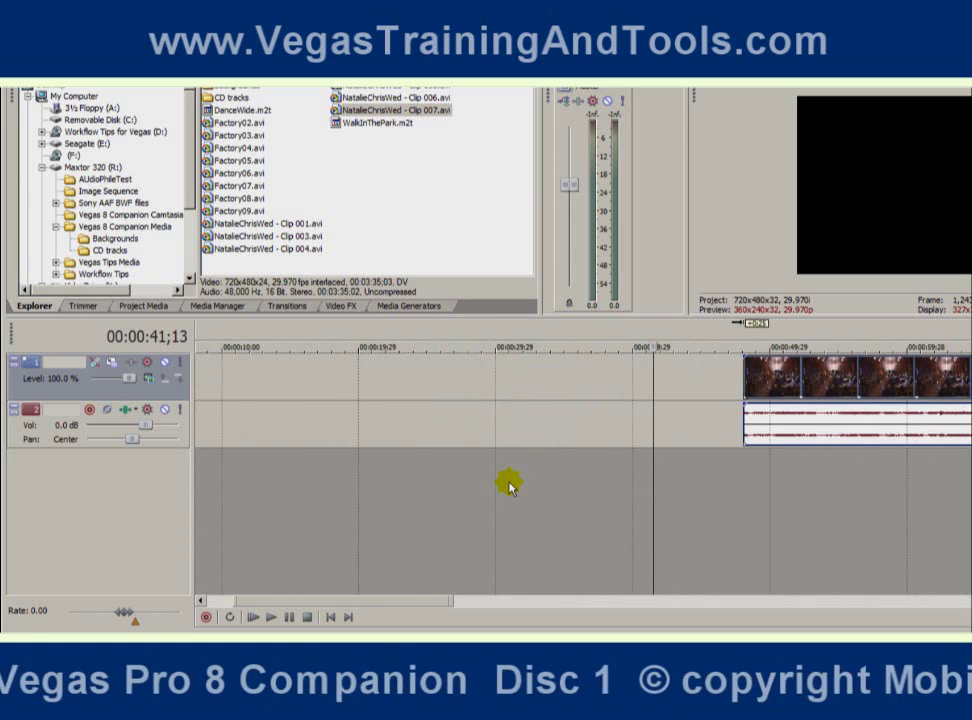
scroll(508, 486, down, 5)
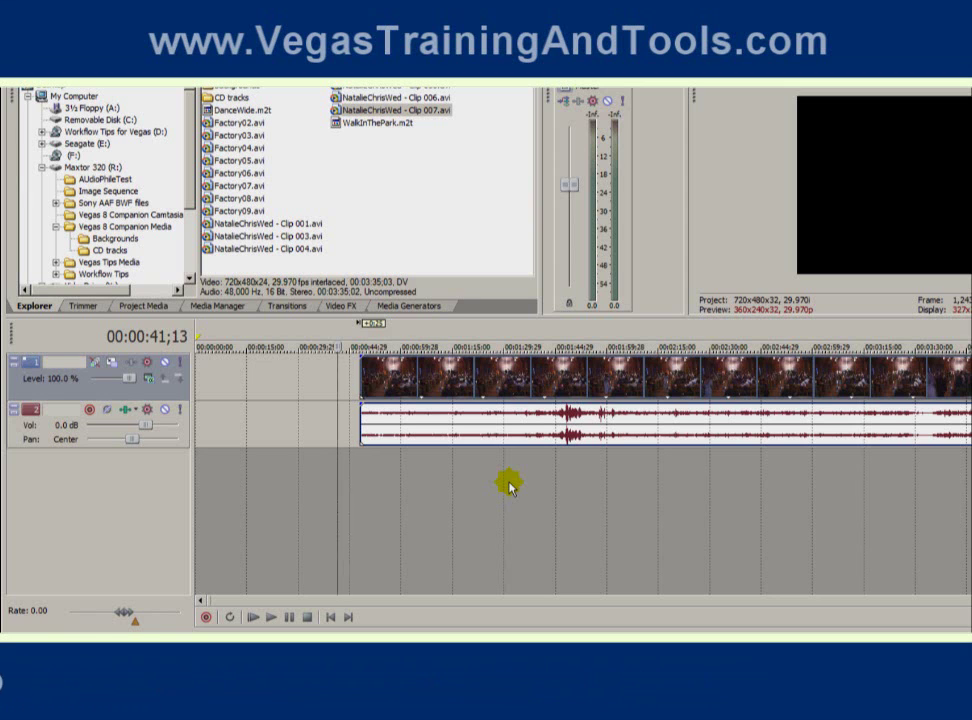
drag(255, 172, 940, 375)
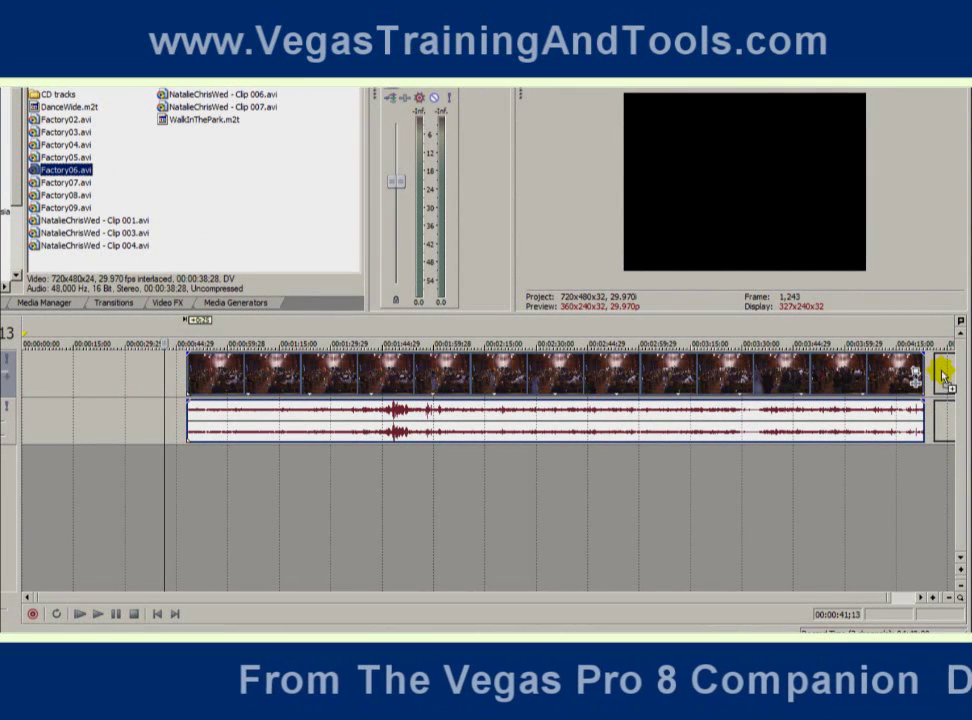
Place Factory06.avi at the end of the wedding clip on the same video and audio tracks
drag(943, 376, 944, 378)
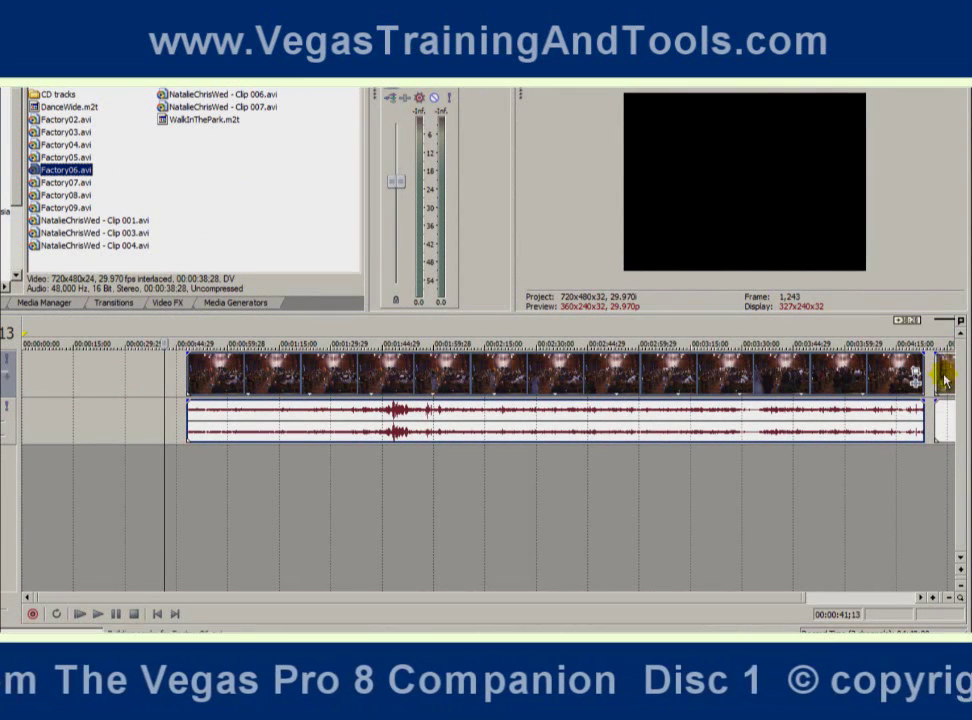
scroll(330, 600, down, 1)
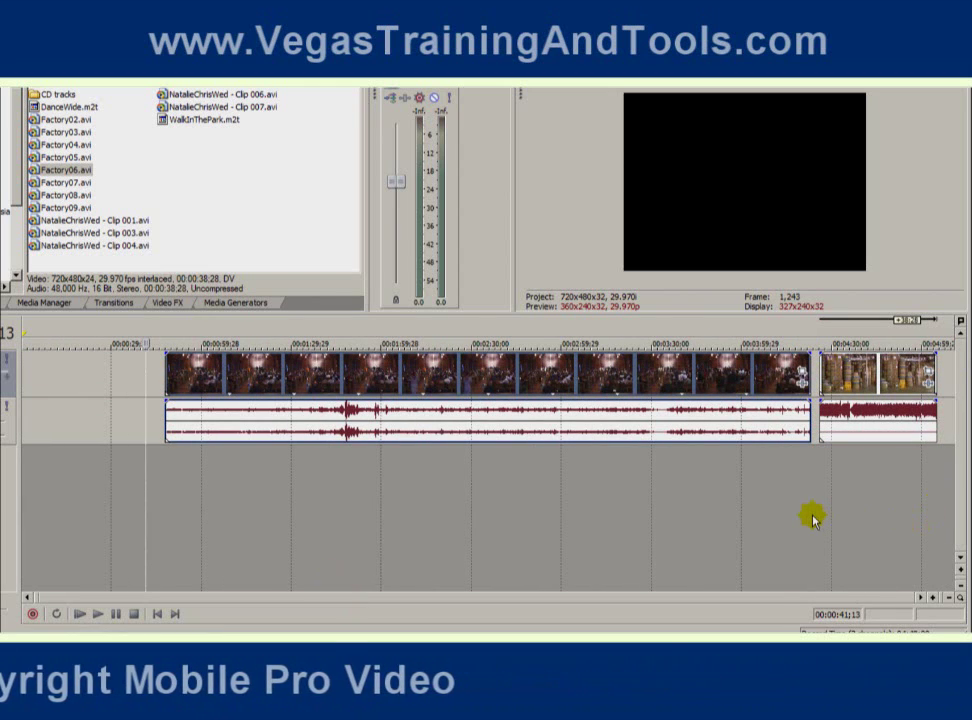
scroll(812, 518, up, 8)
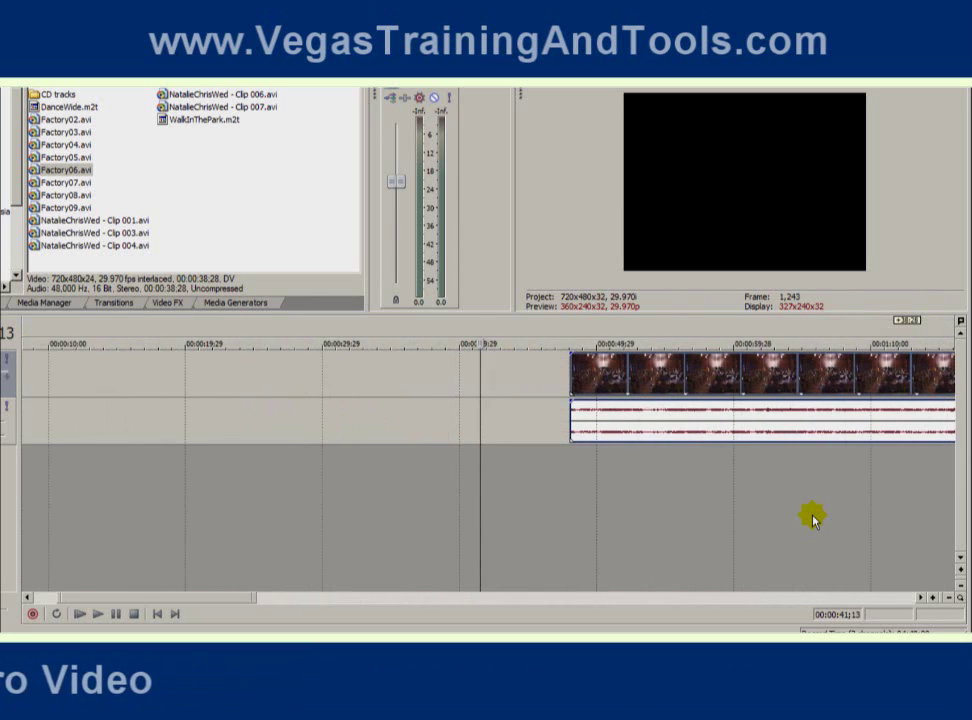
scroll(812, 518, down, 8)
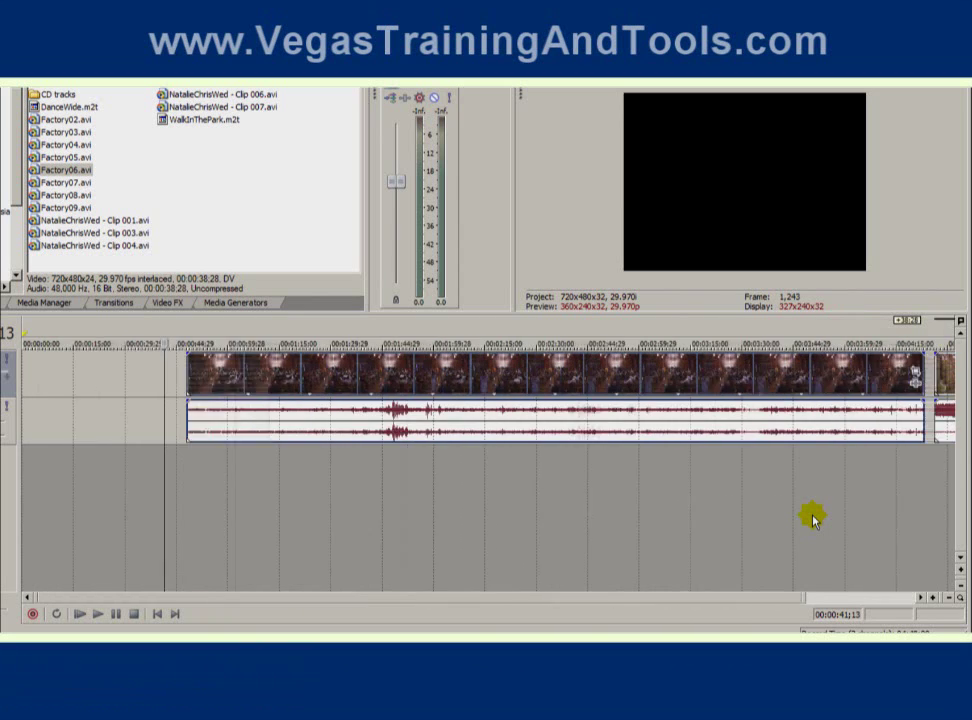
scroll(812, 518, up, 2)
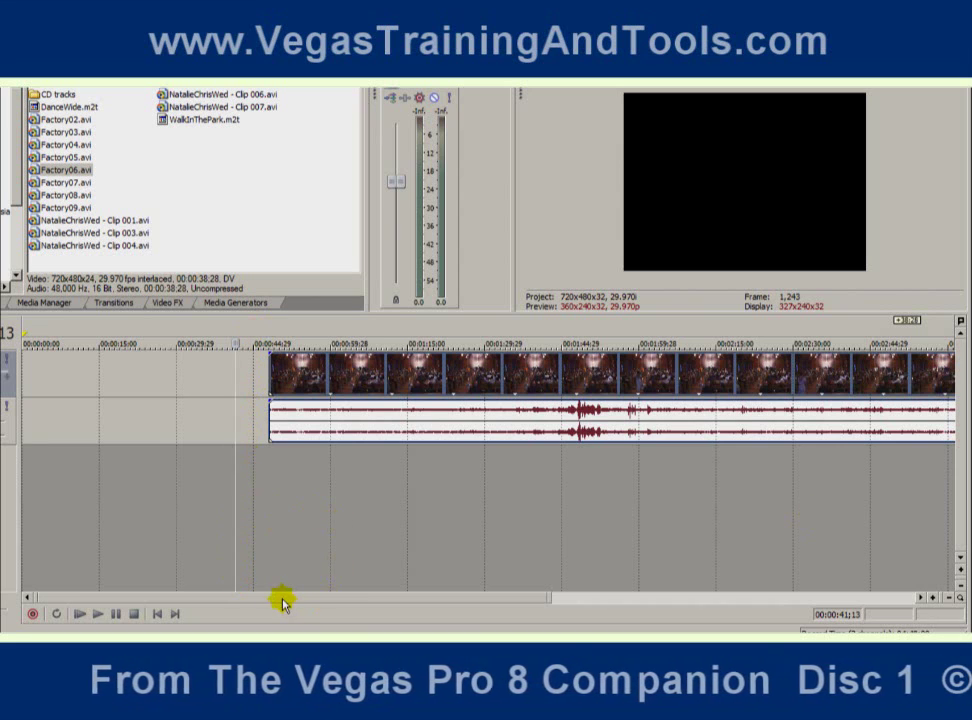
Move the playback position into the factory clip to preview a warehouse frame
drag(61, 599, 521, 610)
click(613, 482)
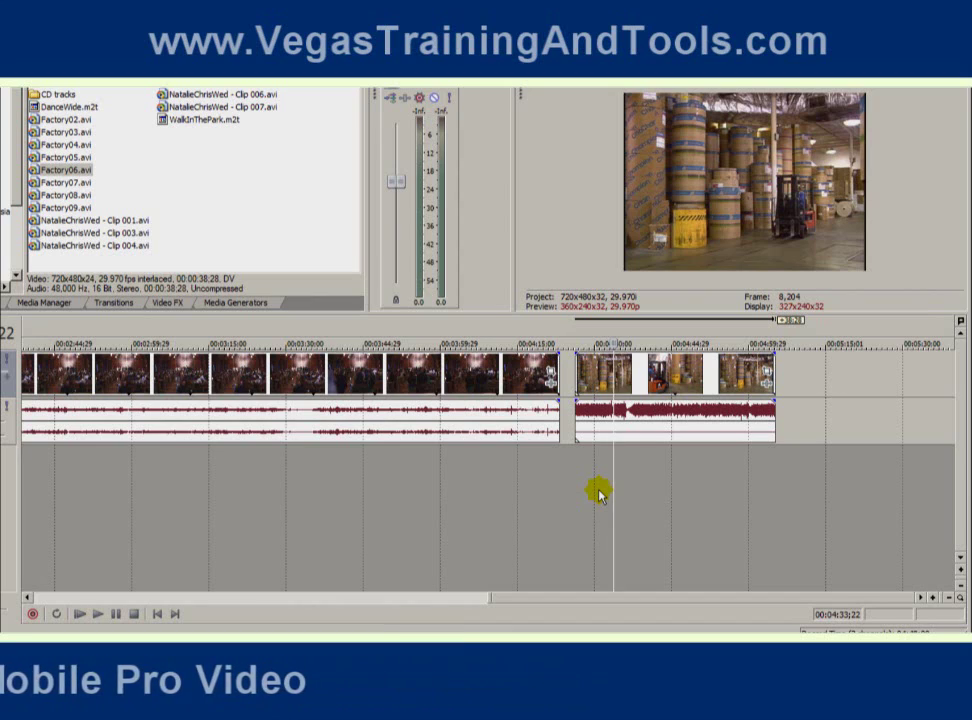
scroll(598, 492, up, 8)
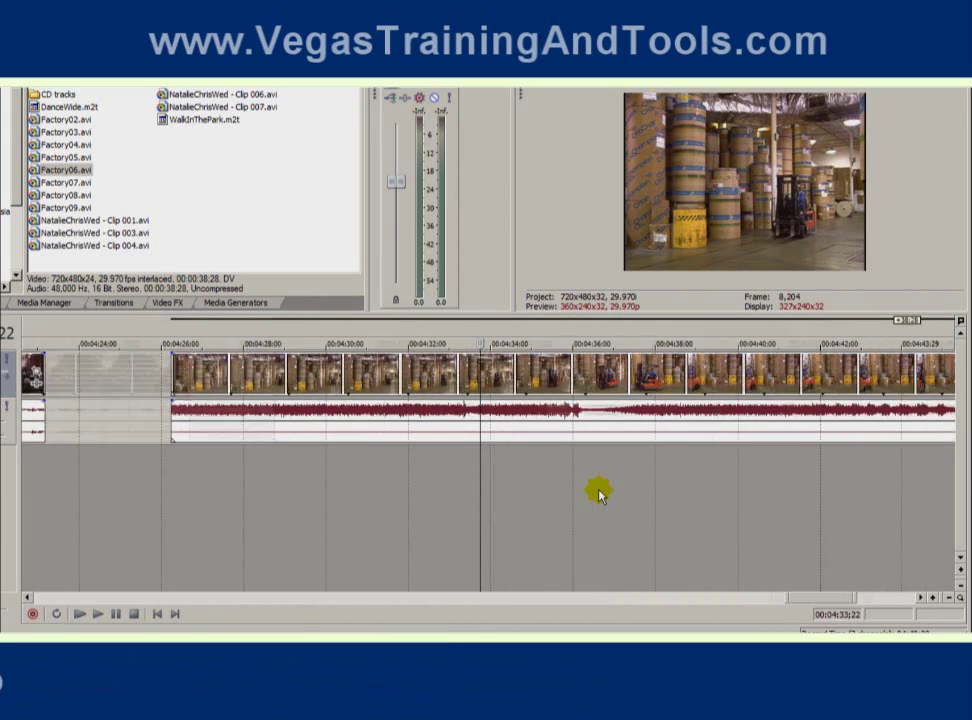